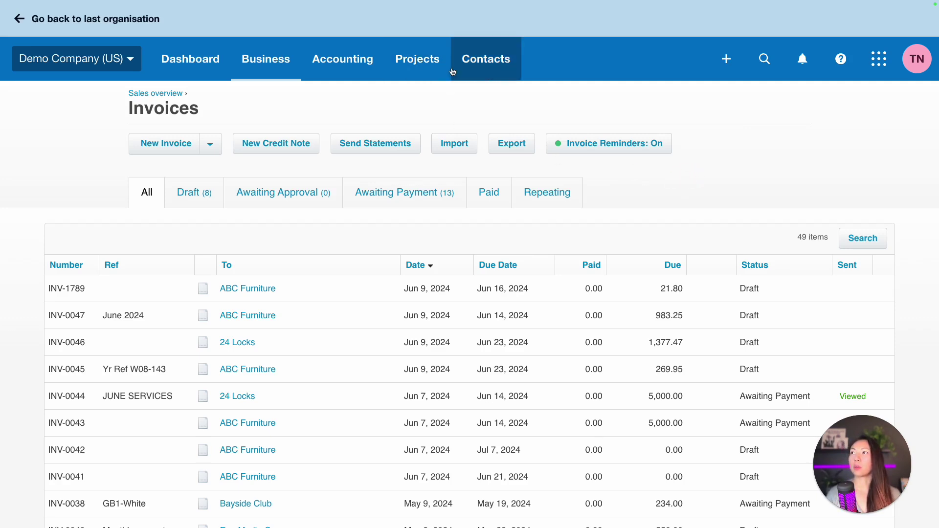
Step: Show the all-contacts list and make a first attempt at selecting contacts, then clear it
{"action": "left_click", "coordinate": [490, 65]}
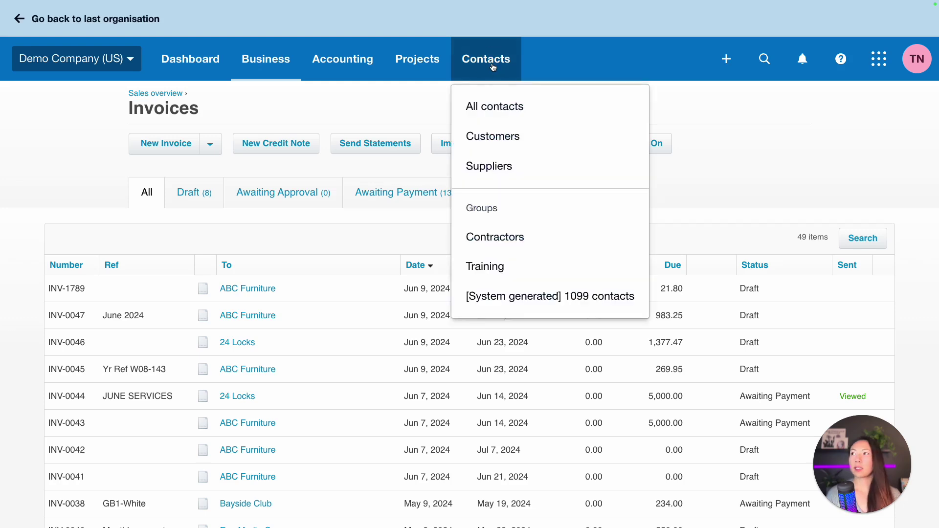
{"action": "left_click", "coordinate": [503, 108]}
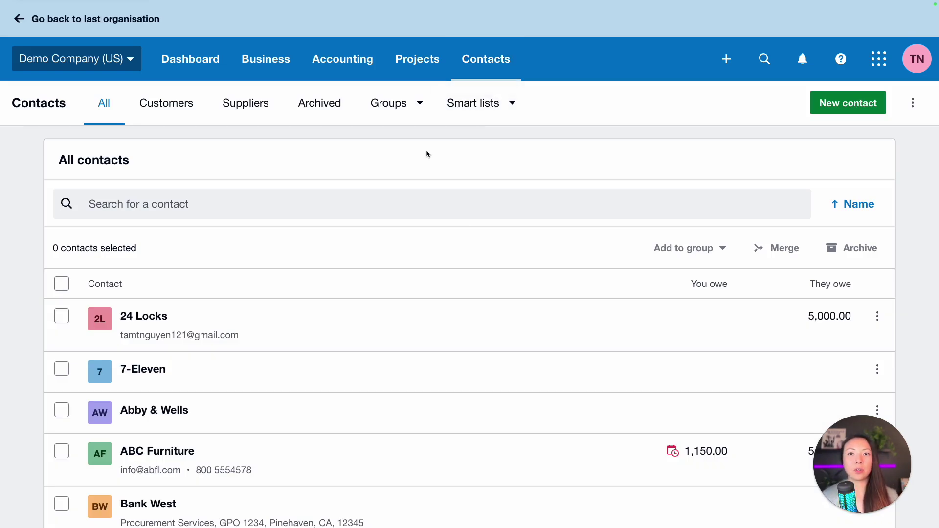
{"action": "left_click", "coordinate": [62, 316]}
{"action": "scroll", "coordinate": [63, 323], "scroll_direction": "down", "scroll_amount": 1}
{"action": "scroll", "coordinate": [64, 323], "scroll_direction": "down", "scroll_amount": 2}
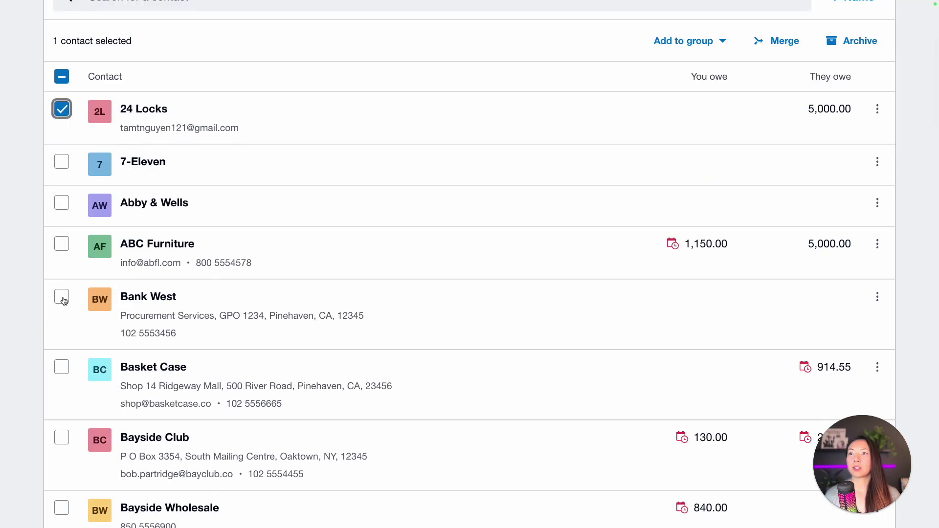
{"action": "left_click", "coordinate": [62, 296], "text": "shift"}
{"action": "scroll", "coordinate": [63, 299], "scroll_direction": "down", "scroll_amount": 1}
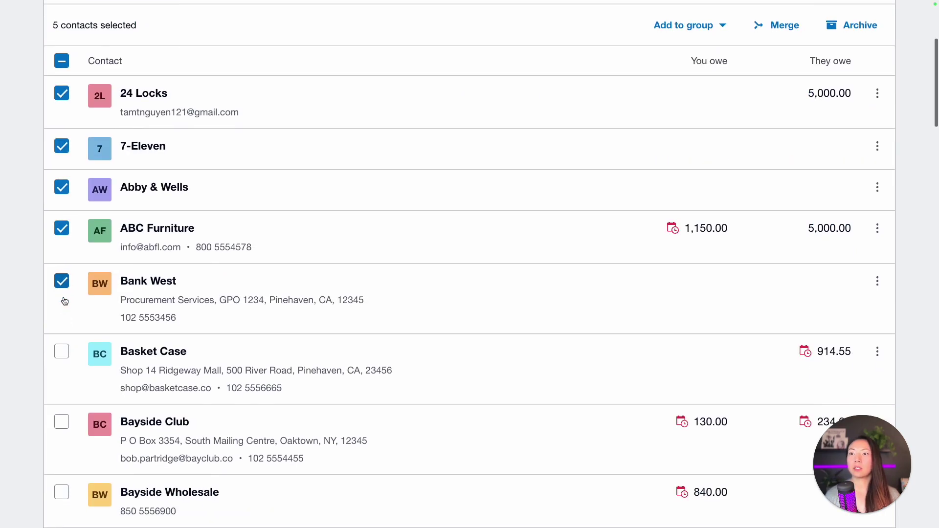
{"action": "scroll", "coordinate": [63, 302], "scroll_direction": "up", "scroll_amount": 1}
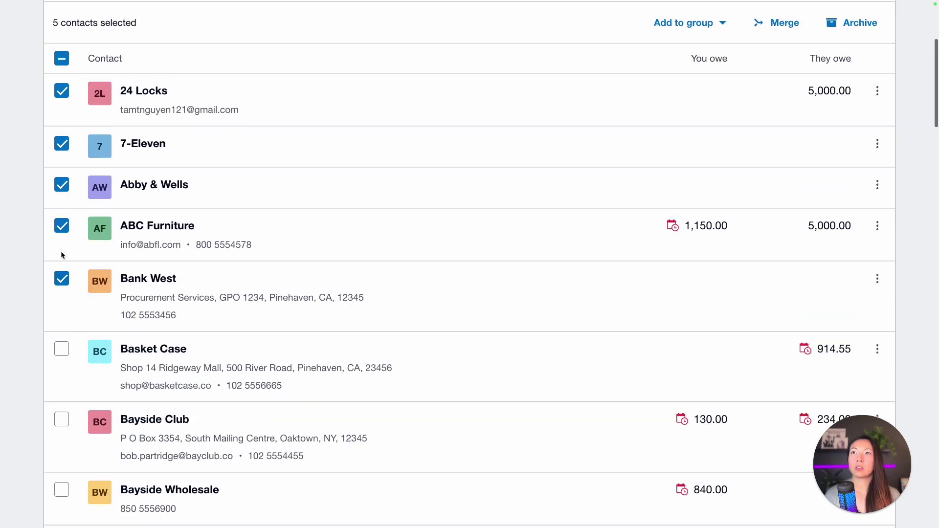
{"action": "left_click", "coordinate": [62, 58]}
{"action": "left_click", "coordinate": [63, 63]}
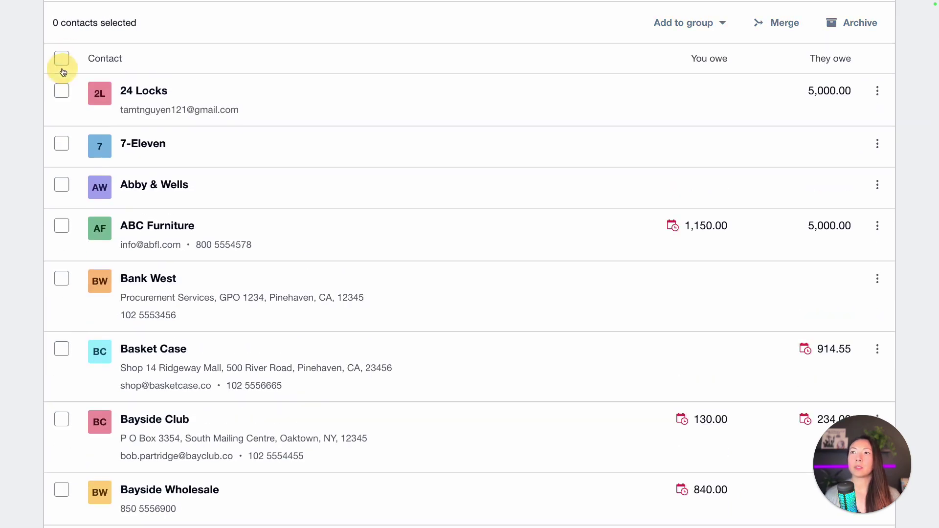
Step: Select 24 Locks through Bank West plus Bayside Club, Bayside Wholesale and Boom FM — eight contacts
{"action": "left_click", "coordinate": [65, 92]}
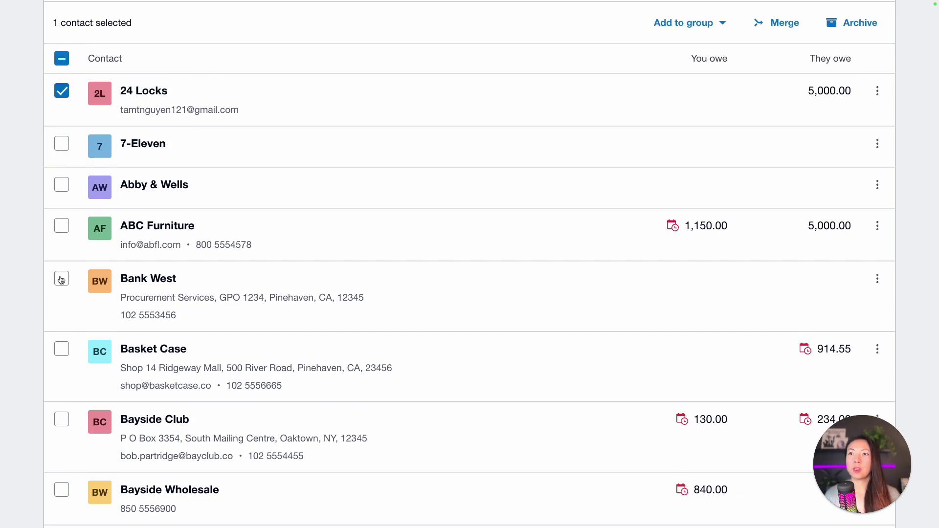
{"action": "key", "text": "shift"}
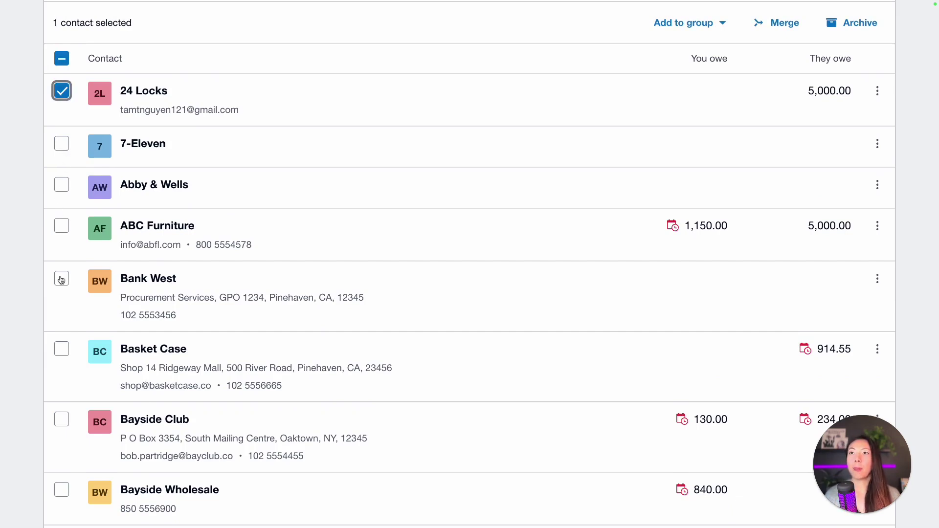
{"action": "left_click", "coordinate": [61, 279], "text": "shift"}
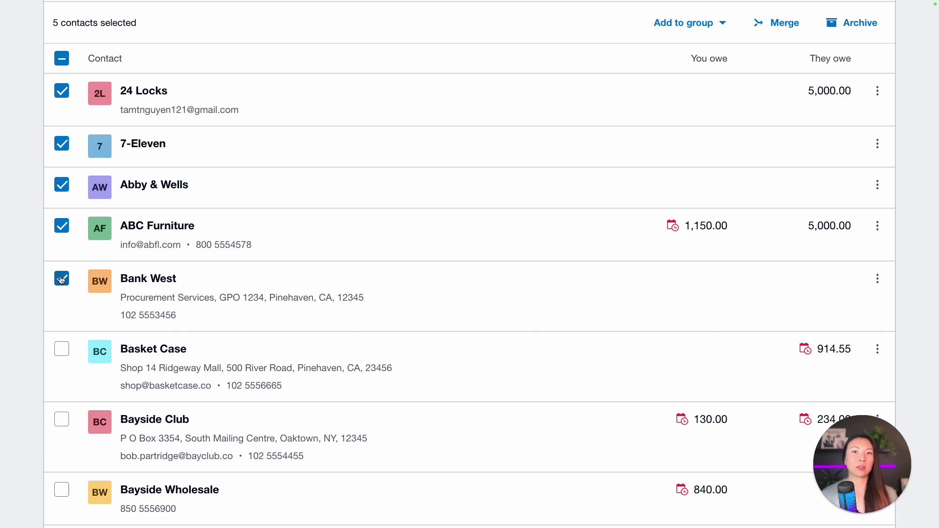
{"action": "scroll", "coordinate": [61, 279], "scroll_direction": "down", "scroll_amount": 2}
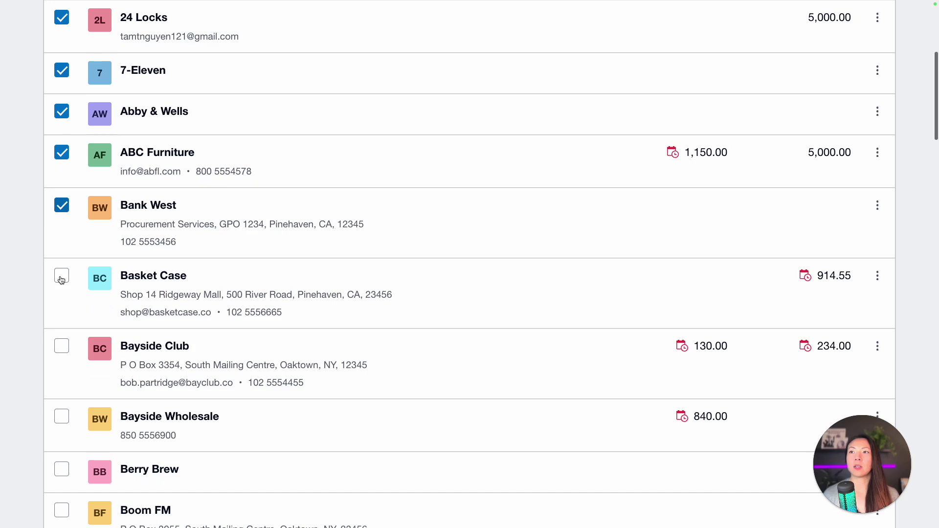
{"action": "scroll", "coordinate": [71, 210], "scroll_direction": "down", "scroll_amount": 1}
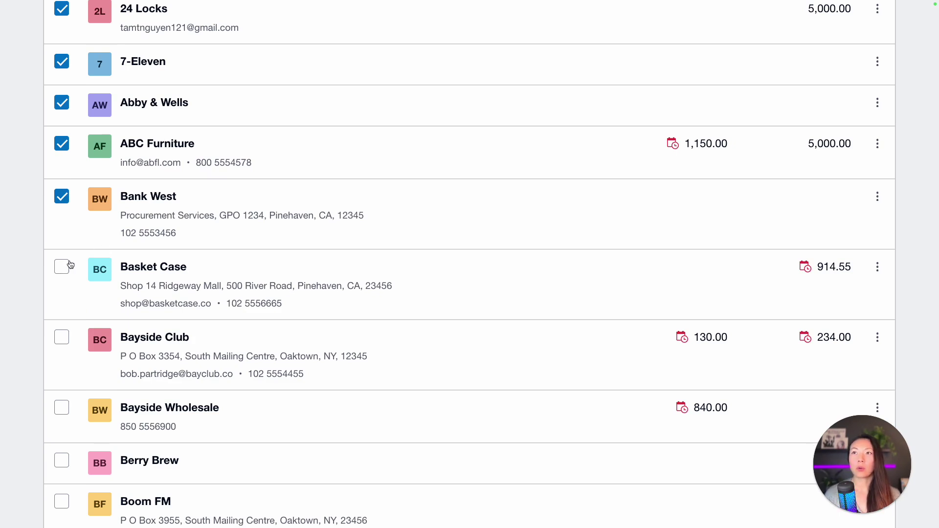
{"action": "left_click", "coordinate": [64, 338]}
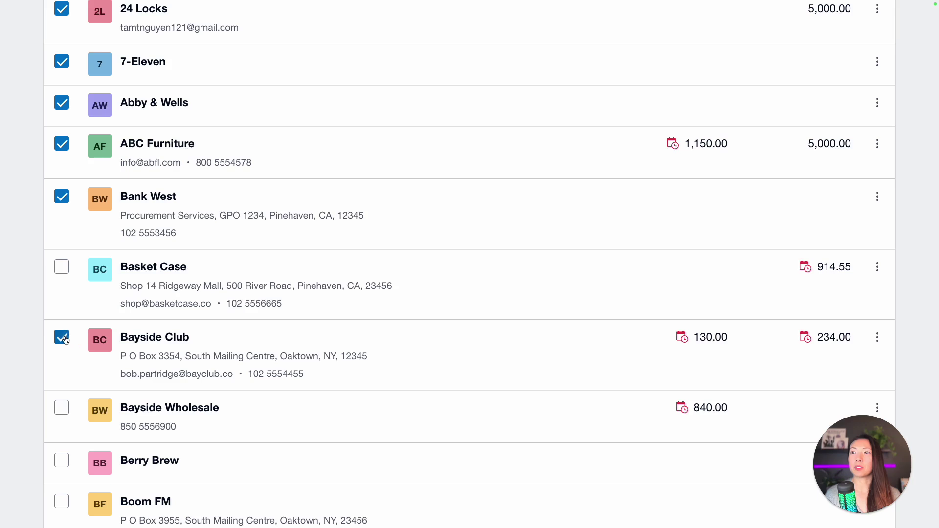
{"action": "left_click", "coordinate": [62, 409]}
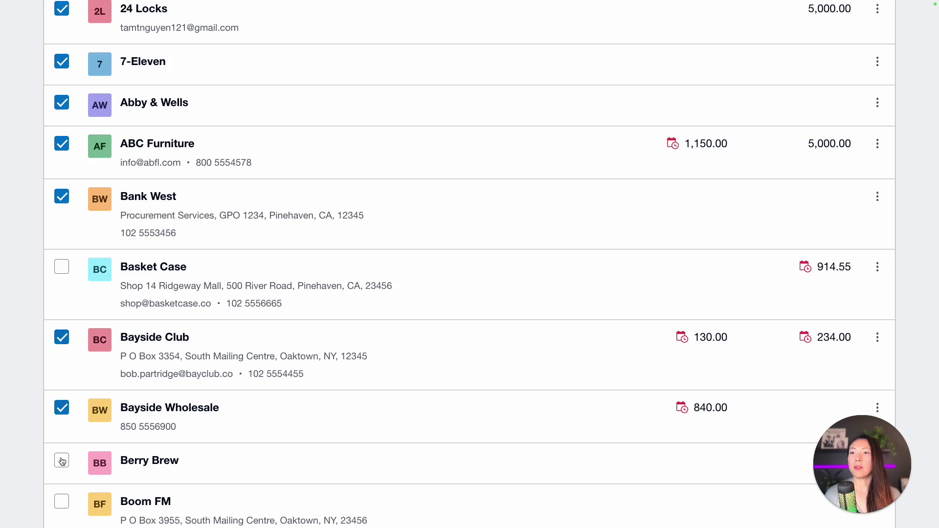
{"action": "left_click", "coordinate": [62, 503]}
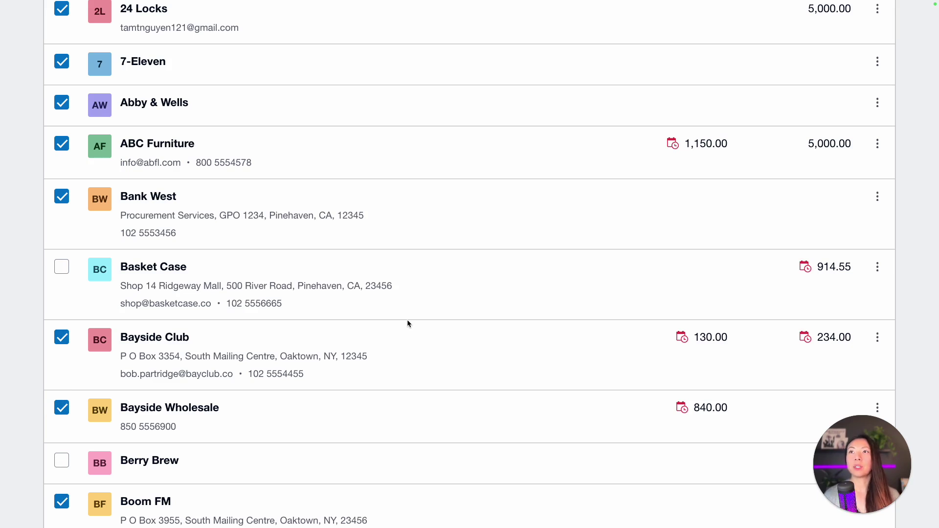
{"action": "scroll", "coordinate": [407, 324], "scroll_direction": "up", "scroll_amount": 5}
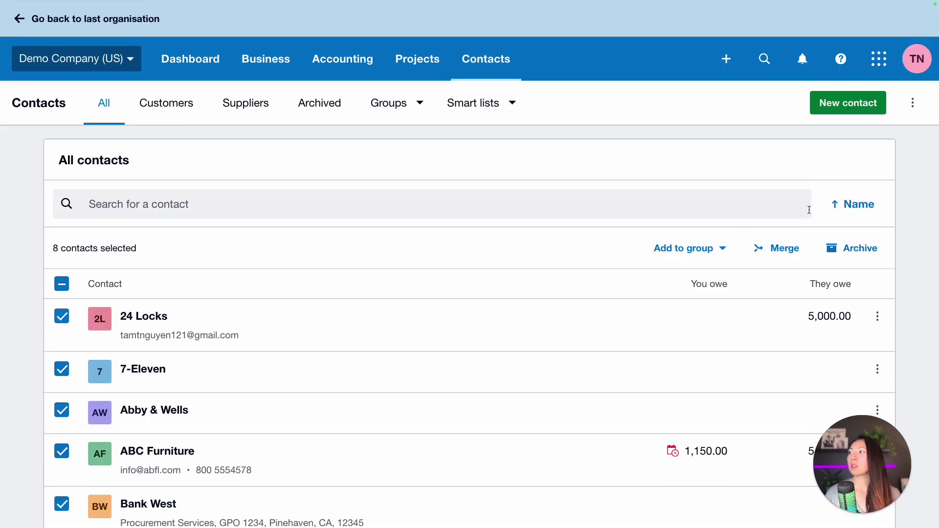
Step: Create a new 'Bookkeeping clients' group and add the eight selected contacts to it
{"action": "left_click", "coordinate": [708, 252]}
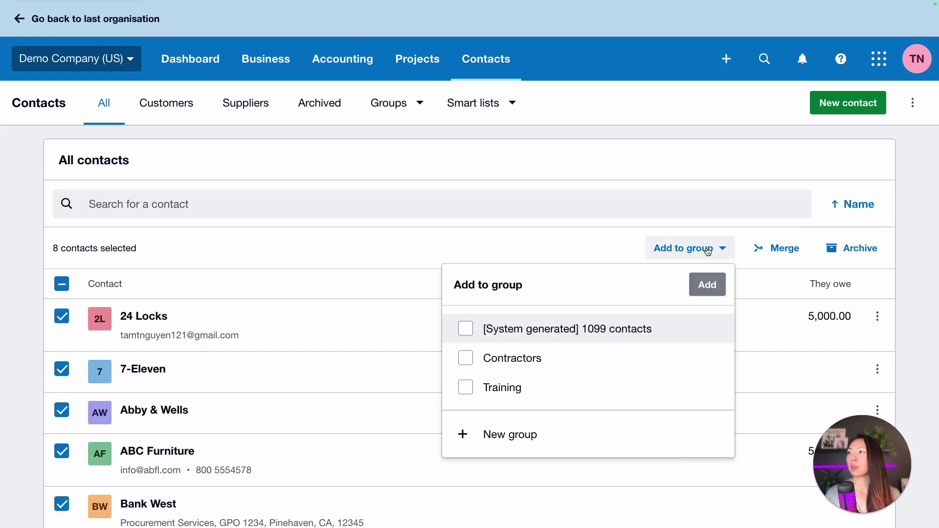
{"action": "left_click", "coordinate": [544, 438]}
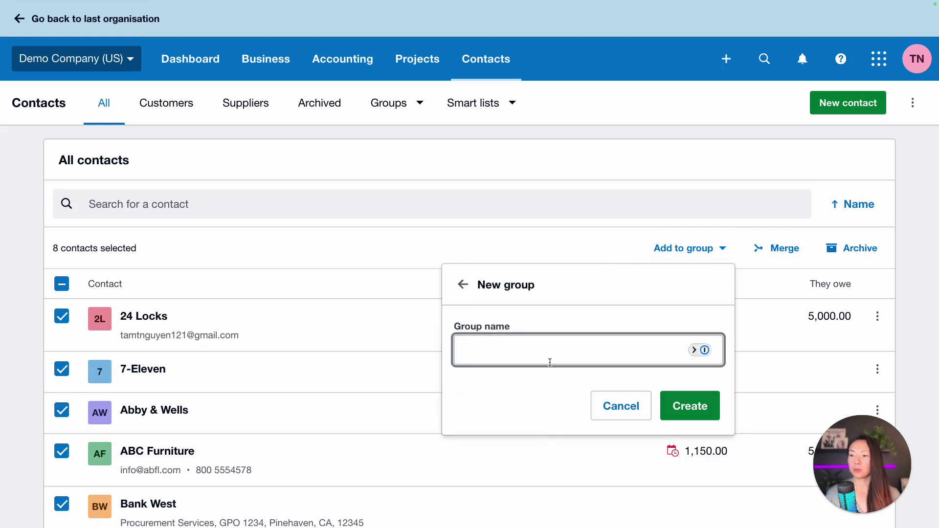
{"action": "type", "text": "Bookkeeping"}
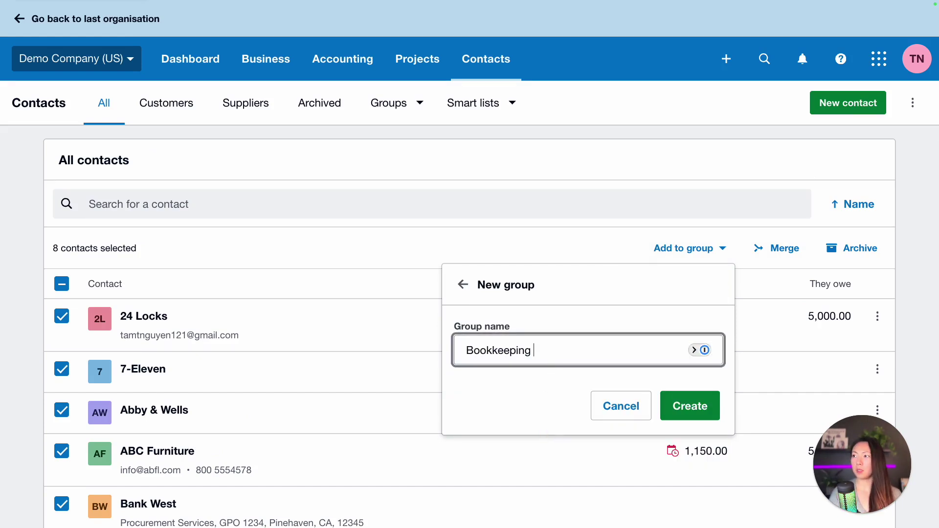
{"action": "type", "text": " clients"}
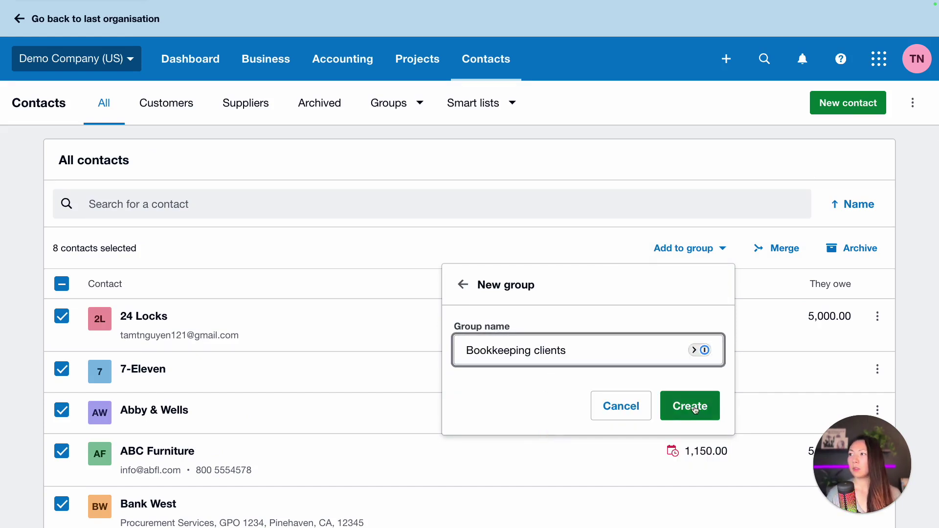
{"action": "left_click", "coordinate": [695, 408]}
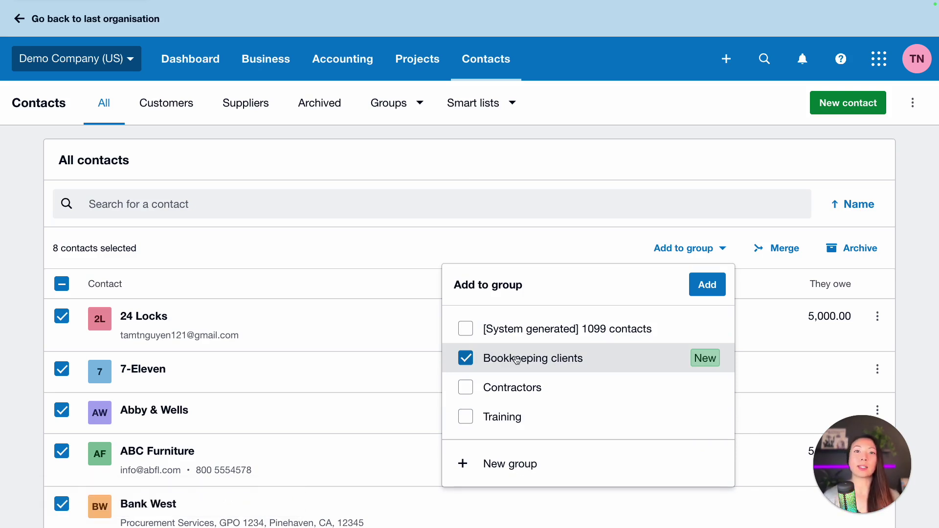
{"action": "left_click", "coordinate": [707, 285]}
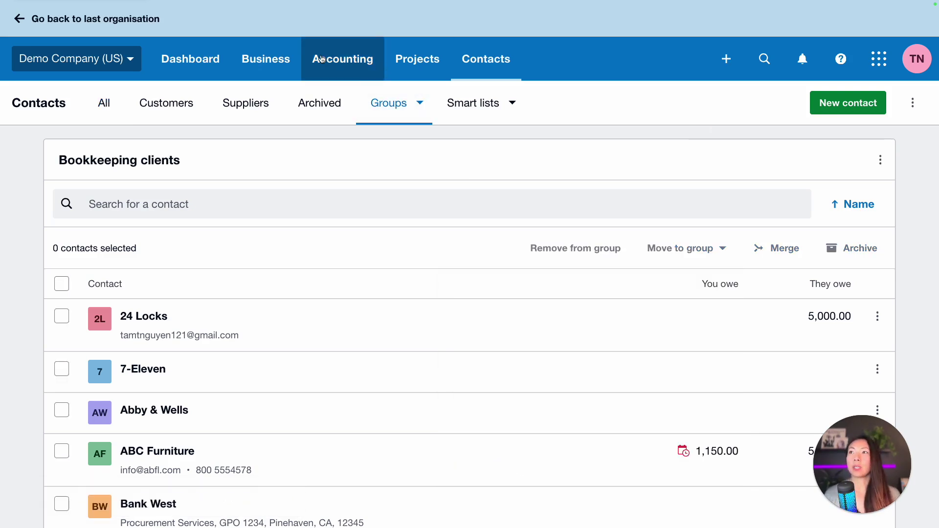
Step: From the invoices list, begin a new invoice for the Bookkeeping clients (8) group
{"action": "left_click", "coordinate": [266, 62]}
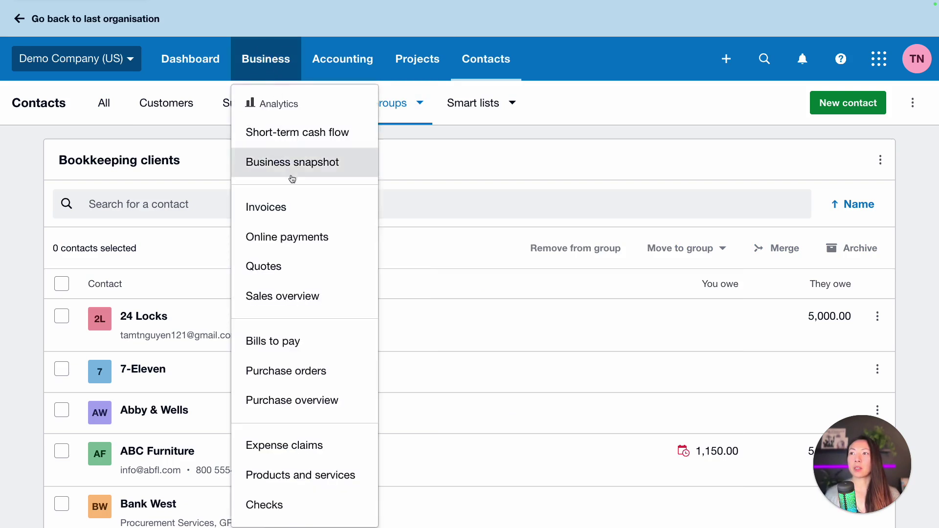
{"action": "left_click", "coordinate": [287, 206]}
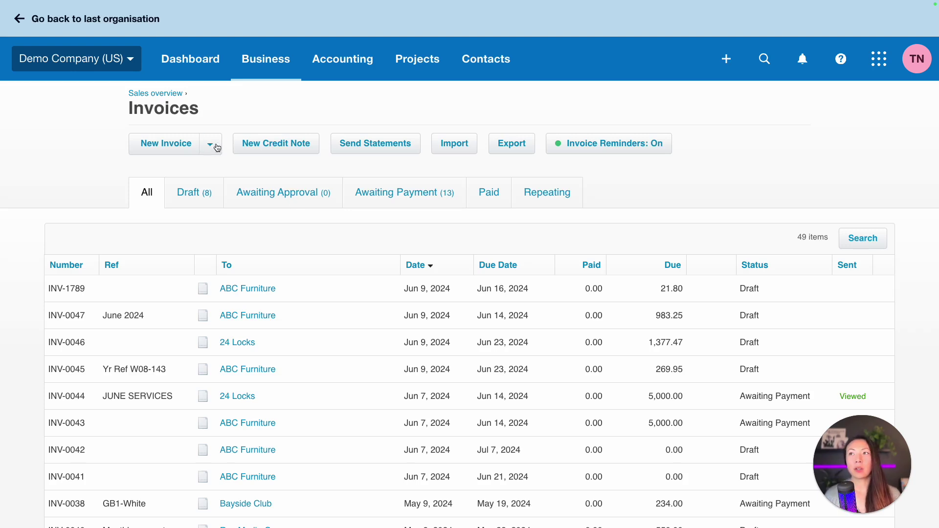
{"action": "left_click", "coordinate": [211, 146]}
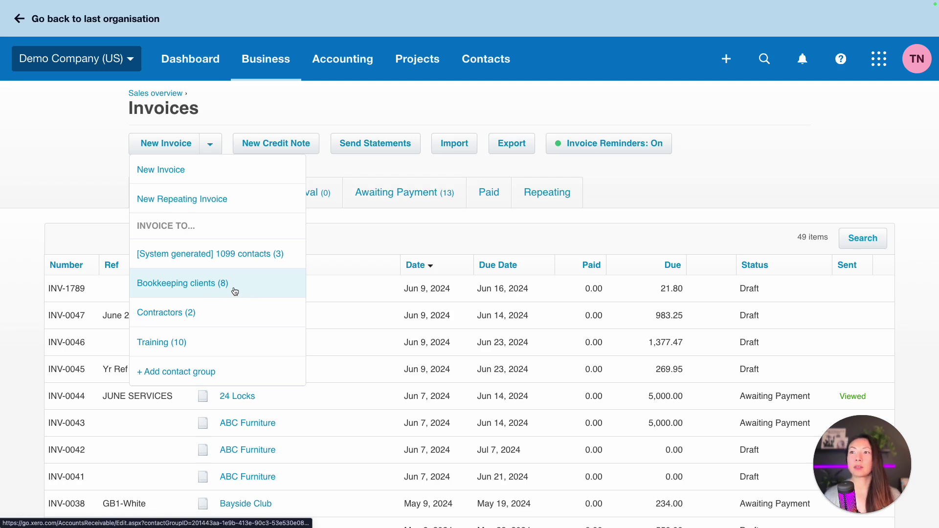
{"action": "left_click", "coordinate": [234, 292]}
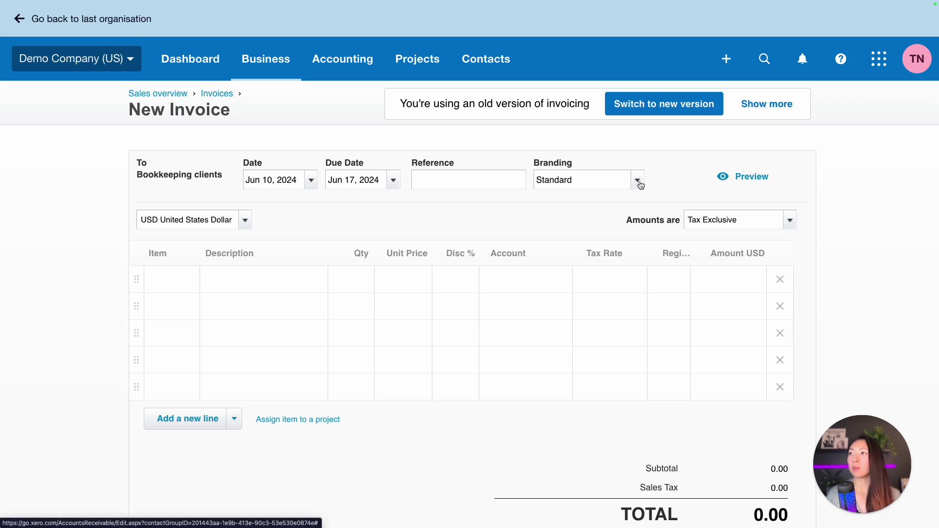
Step: Enter 'bookkeeping services' at unit price 900, Tax Exempt, and create the eight draft invoices
{"action": "left_click", "coordinate": [255, 273]}
{"action": "type", "text": "bo"}
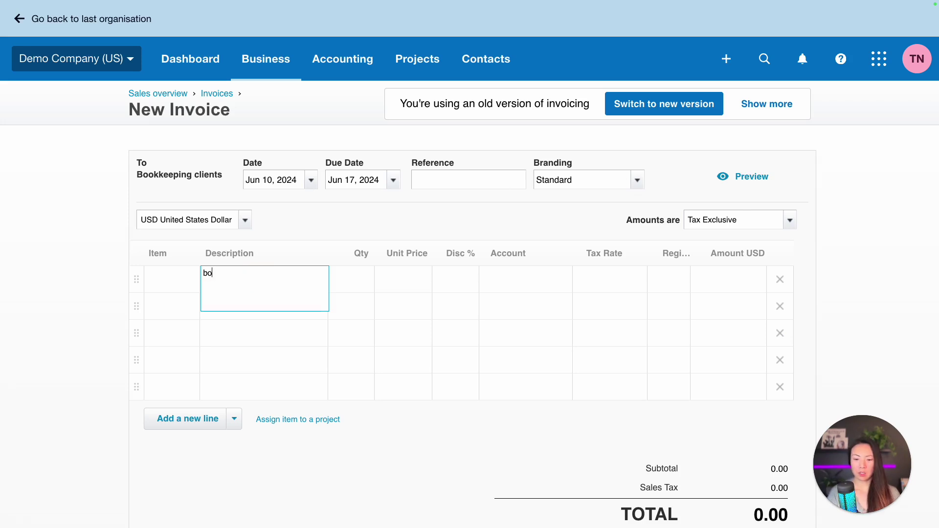
{"action": "type", "text": "okeeping "}
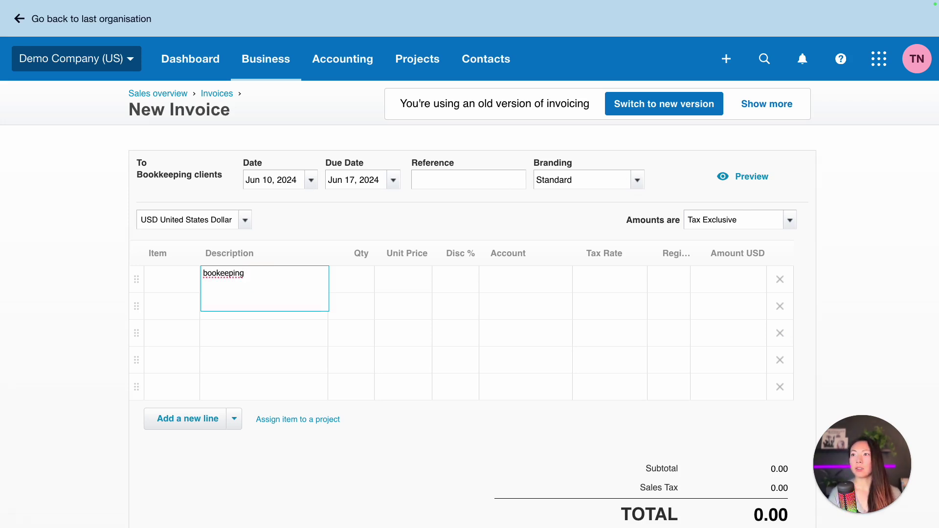
{"action": "type", "text": "services"}
{"action": "key", "text": "Tab"}
{"action": "key", "text": "Tab"}
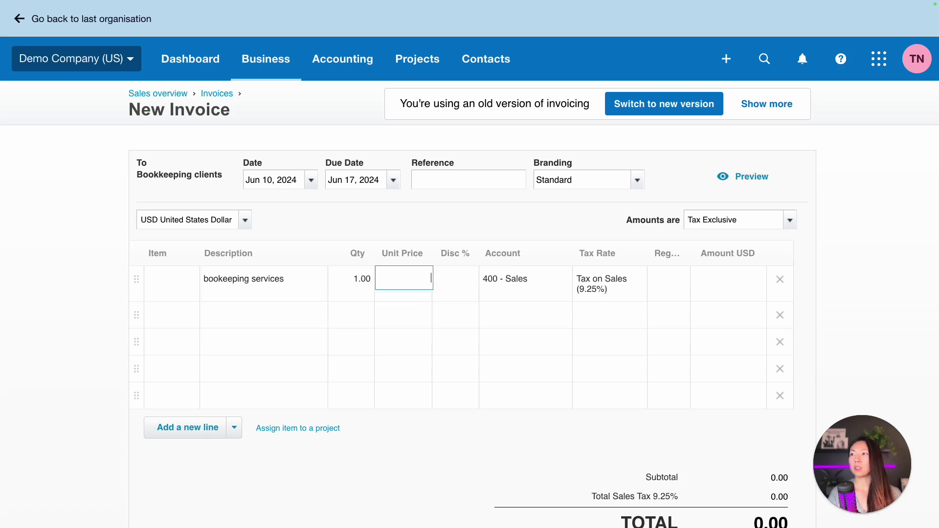
{"action": "type", "text": "900"}
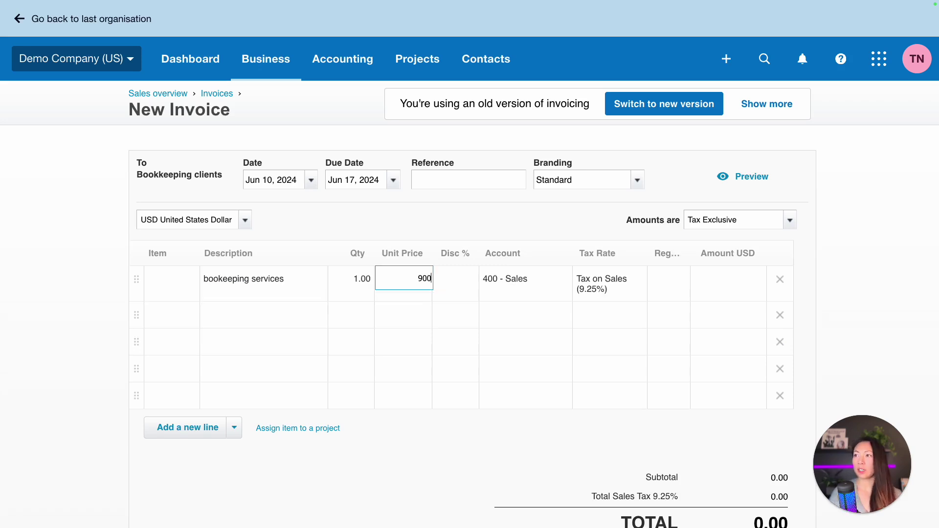
{"action": "key", "text": "Tab"}
{"action": "key", "text": "Tab"}
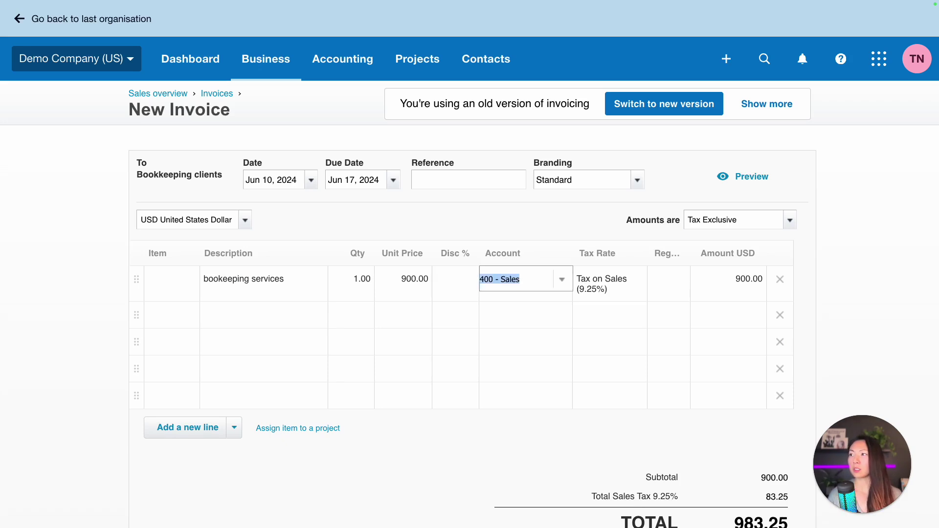
{"action": "key", "text": "Tab"}
{"action": "key", "text": "Tab"}
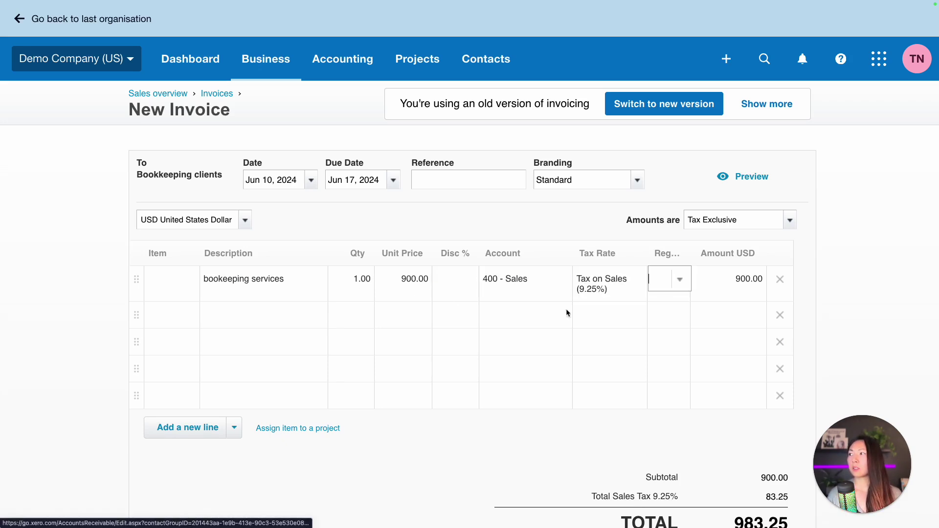
{"action": "scroll", "coordinate": [563, 376], "scroll_direction": "down", "scroll_amount": 5}
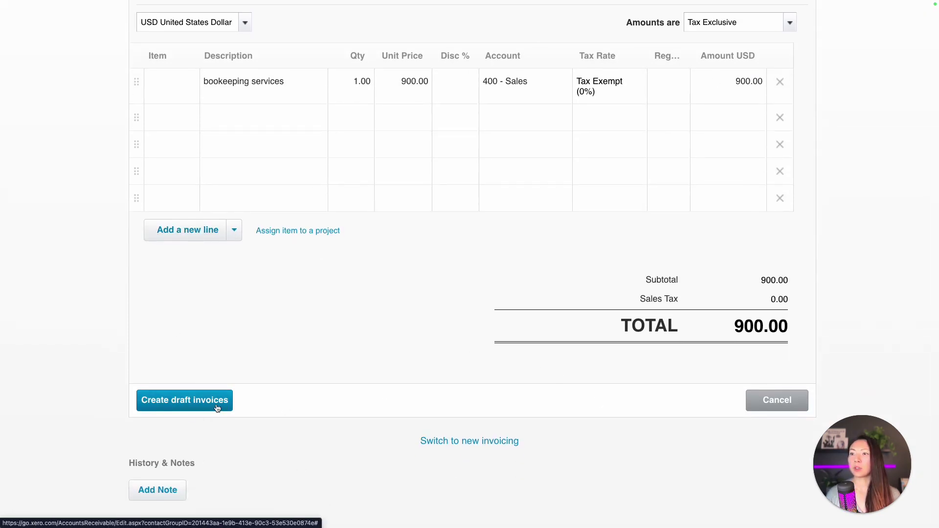
{"action": "left_click", "coordinate": [137, 411]}
{"action": "left_click", "coordinate": [183, 403]}
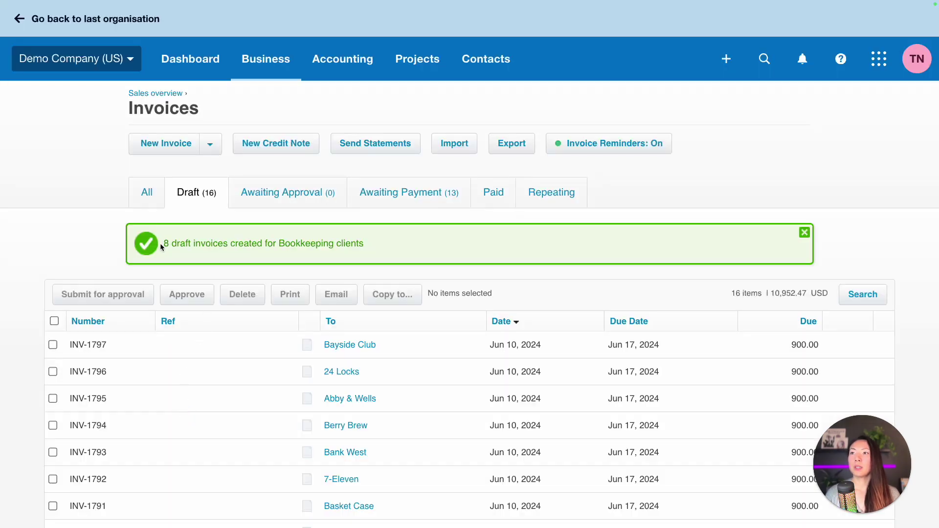
{"action": "left_click_drag", "start_coordinate": [160, 243], "coordinate": [381, 248]}
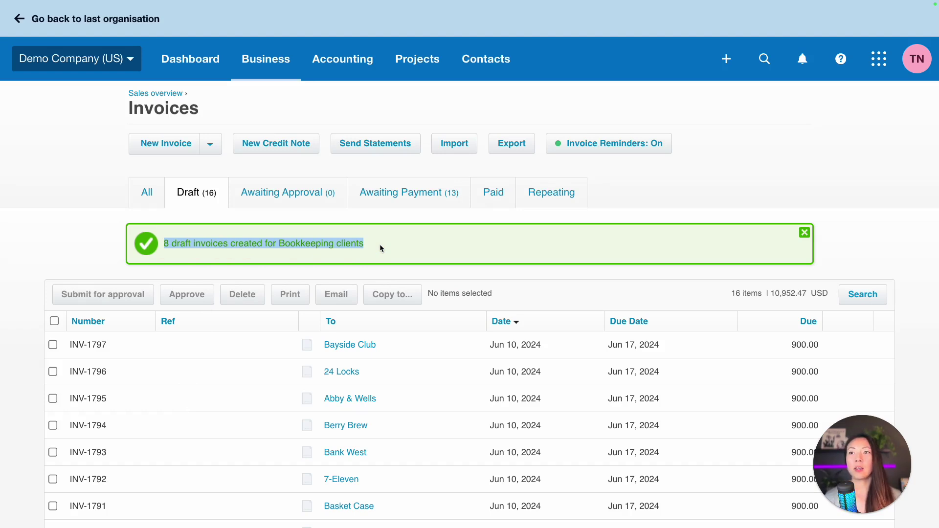
{"action": "scroll", "coordinate": [380, 244], "scroll_direction": "down", "scroll_amount": 3}
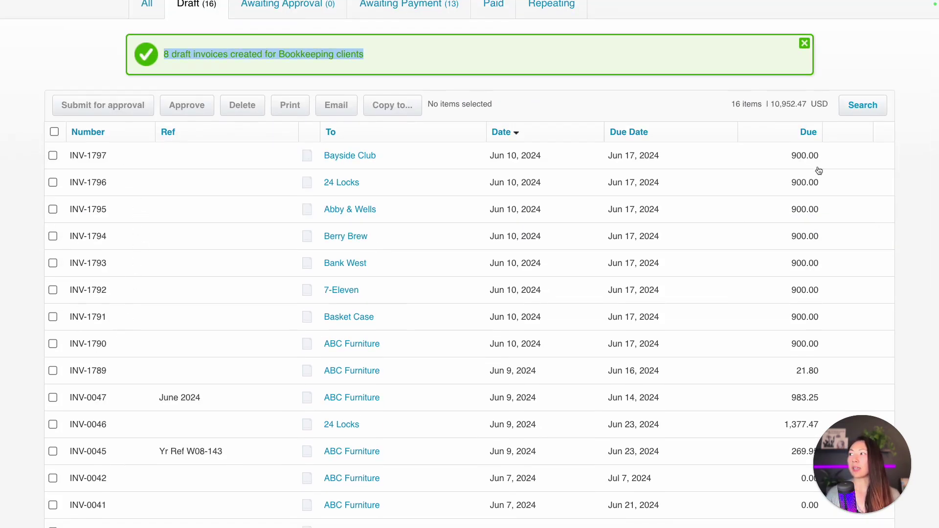
{"action": "left_click", "coordinate": [80, 56]}
{"action": "scroll", "coordinate": [111, 211], "scroll_direction": "up", "scroll_amount": 2}
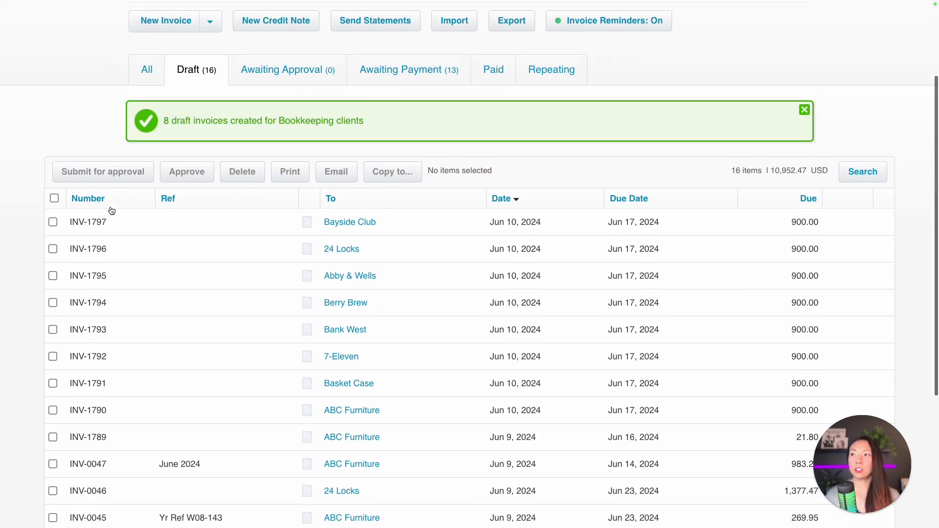
Step: Review the Bayside Club draft, then select drafts INV-1797 through INV-1790 for approval
{"action": "left_click", "coordinate": [351, 224]}
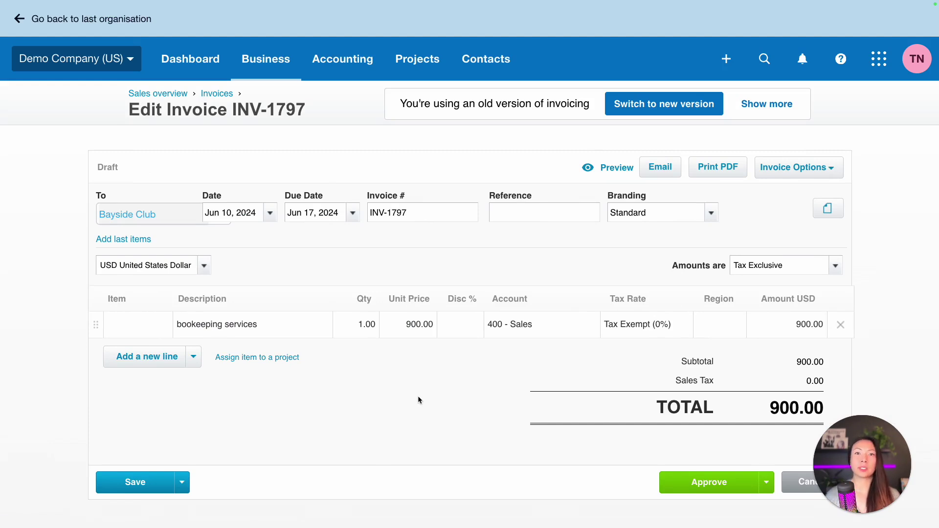
{"action": "scroll", "coordinate": [417, 396], "scroll_direction": "left", "scroll_amount": 5}
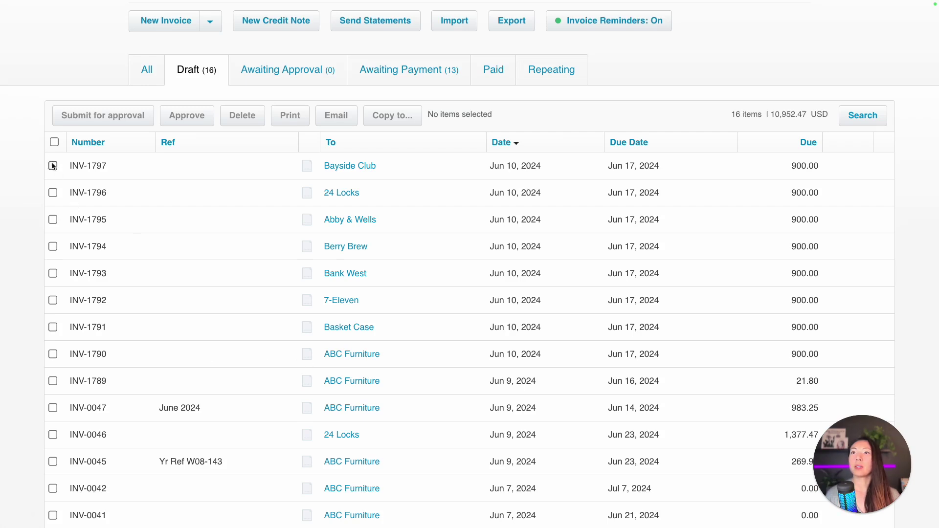
{"action": "left_click", "coordinate": [52, 165]}
{"action": "left_click", "coordinate": [52, 354], "text": "shift"}
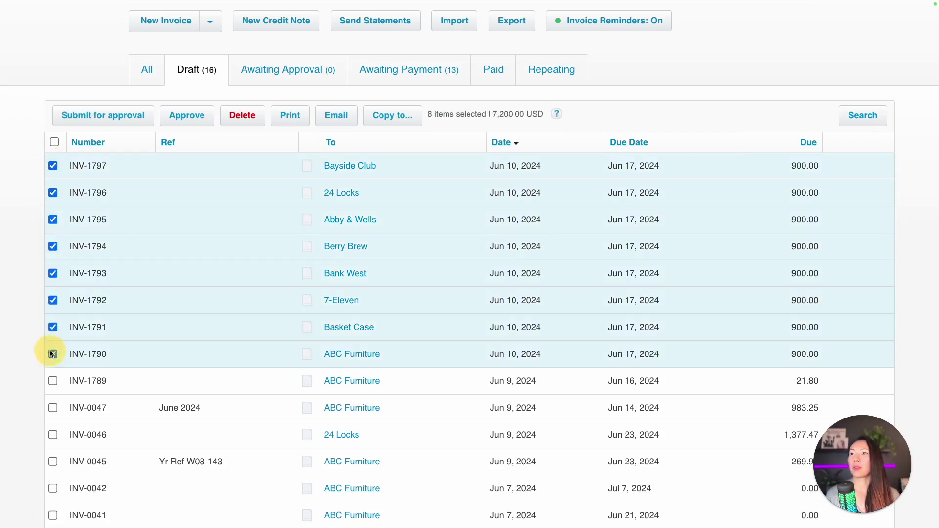